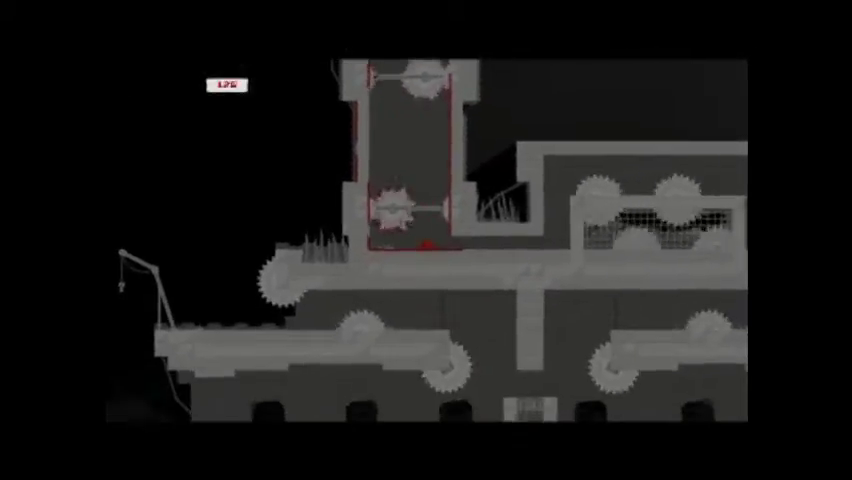
key("Right")
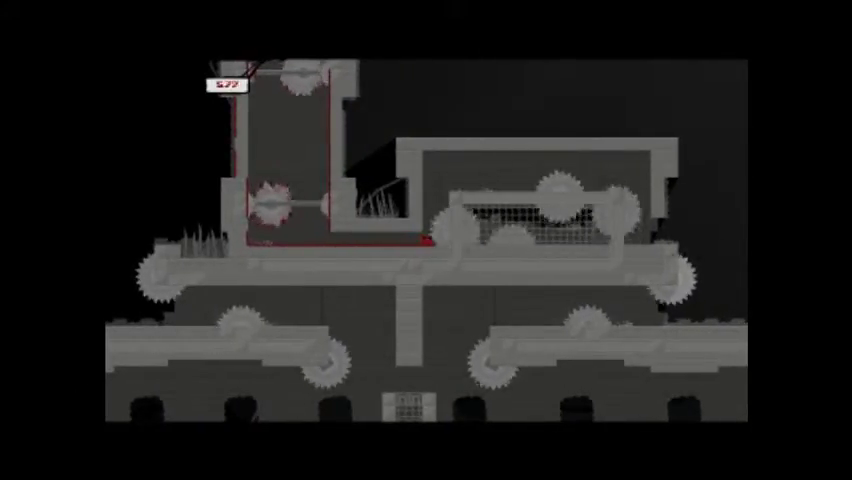
key("Right")
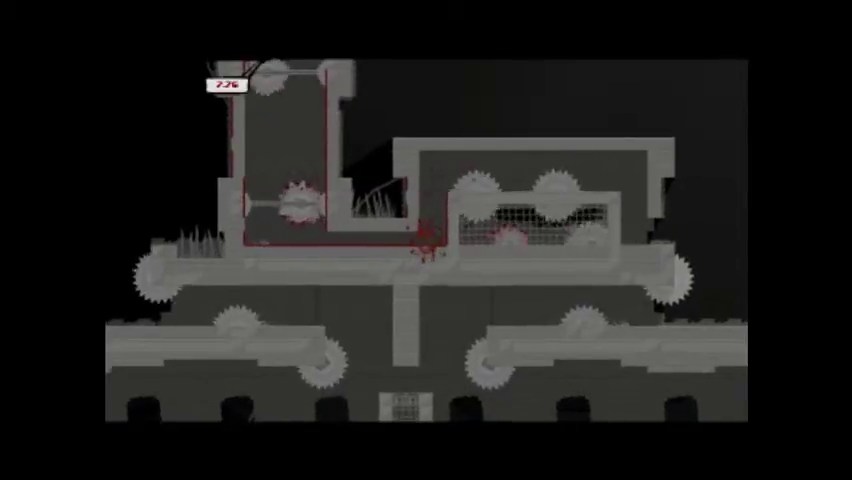
key("Right")
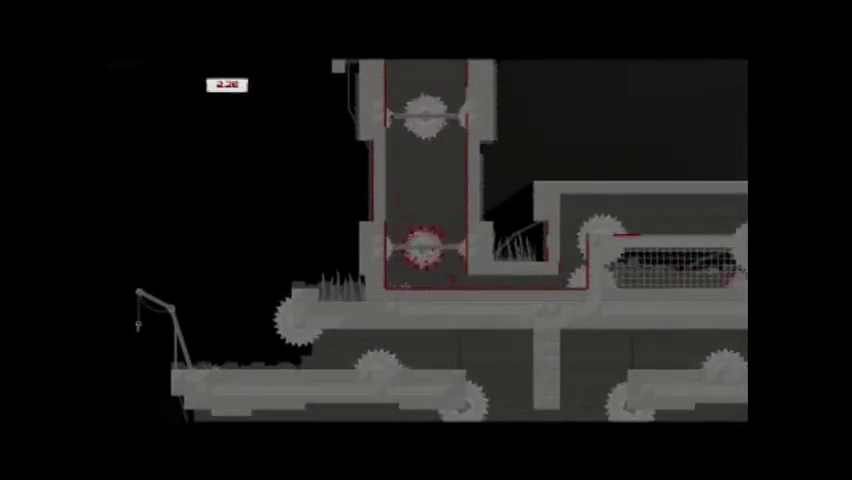
key("Right")
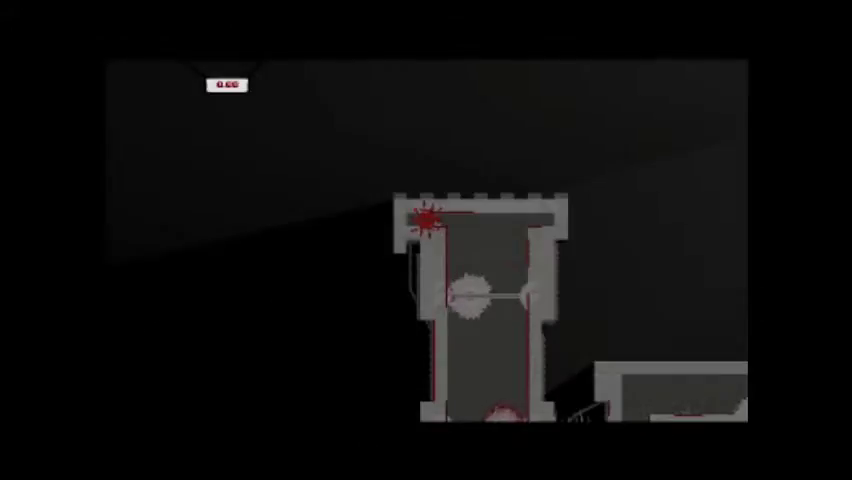
key("Right")
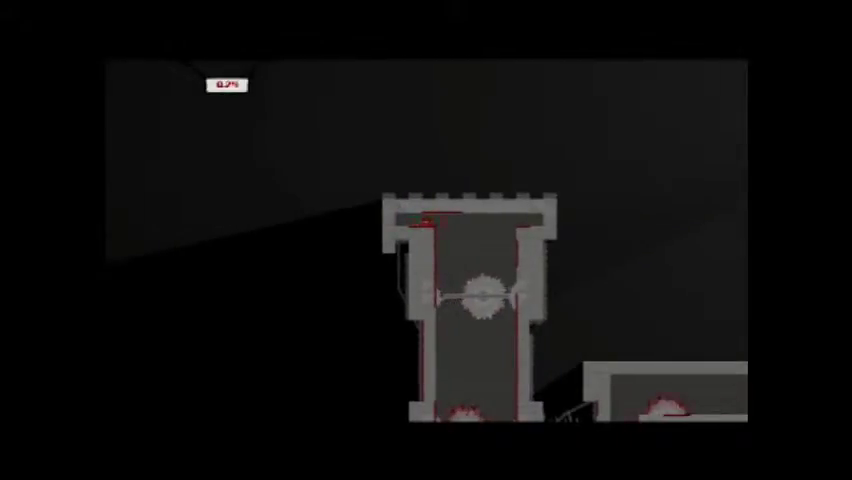
key("Right")
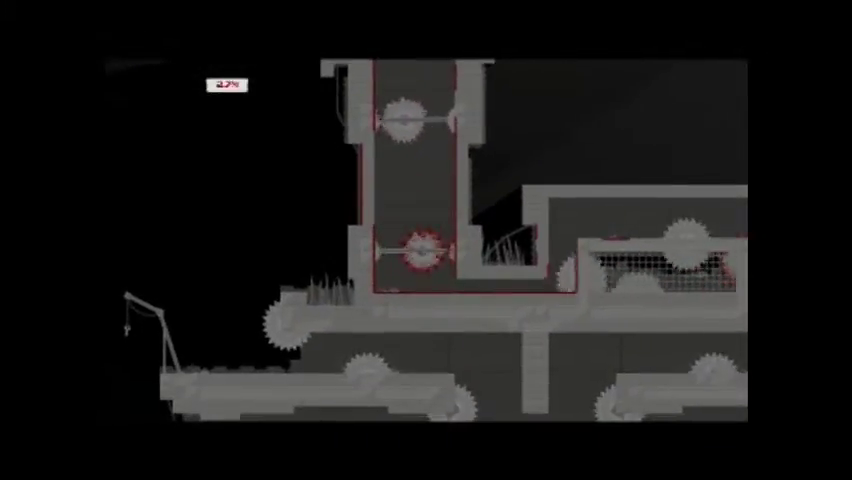
key("Right")
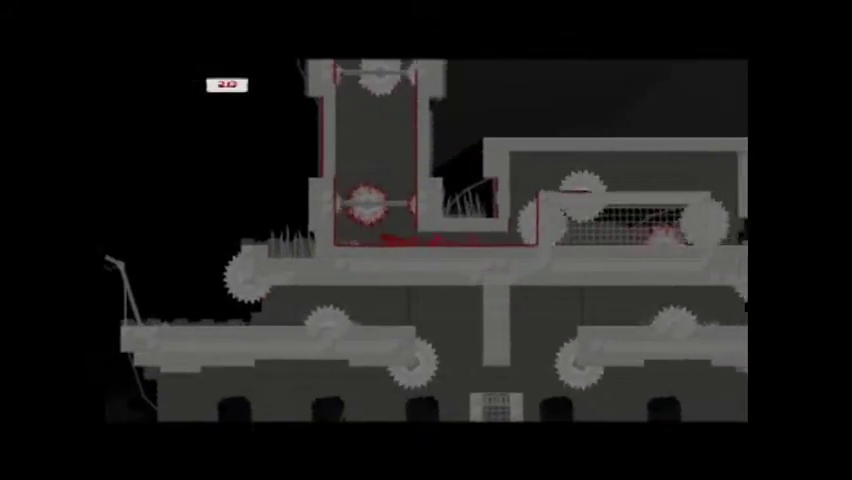
key("Right")
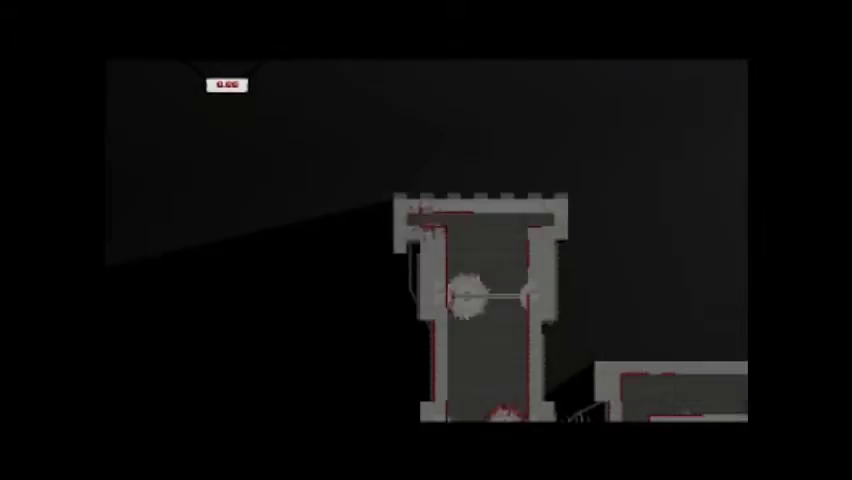
key("Right")
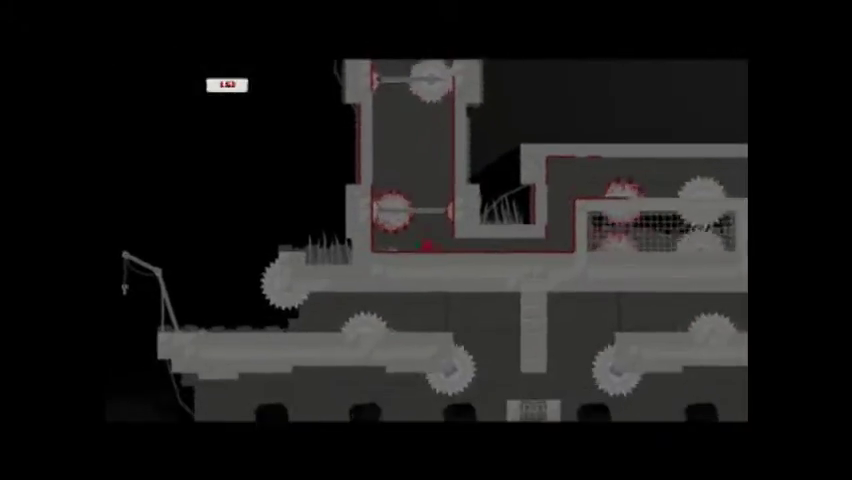
key("Right")
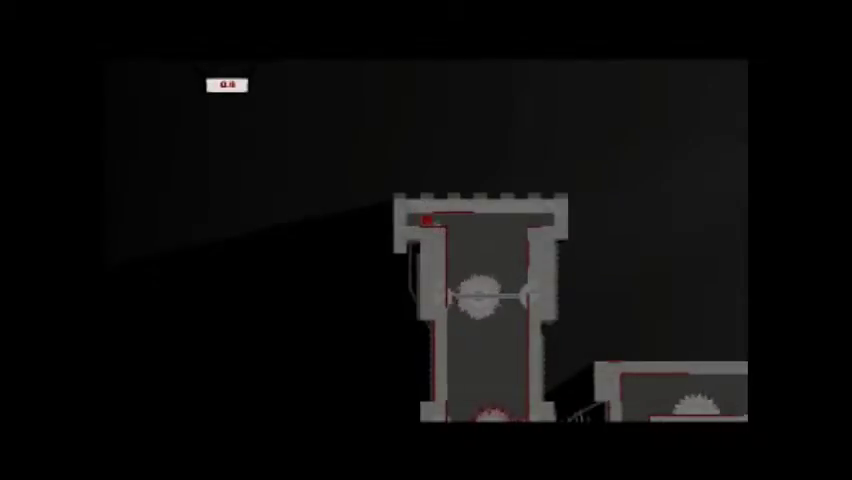
key("Right")
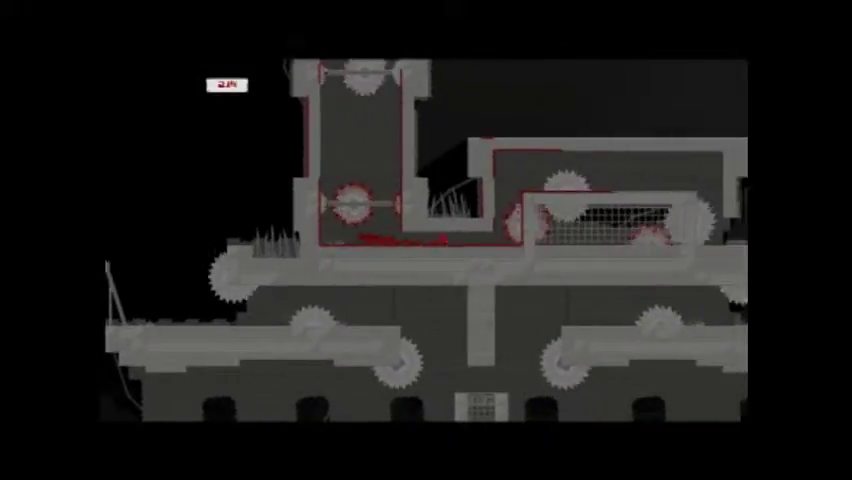
key("Right")
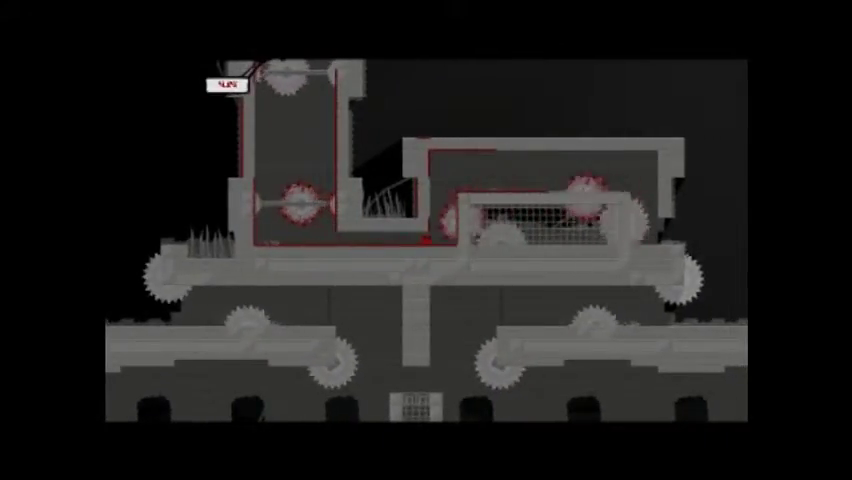
key("Right")
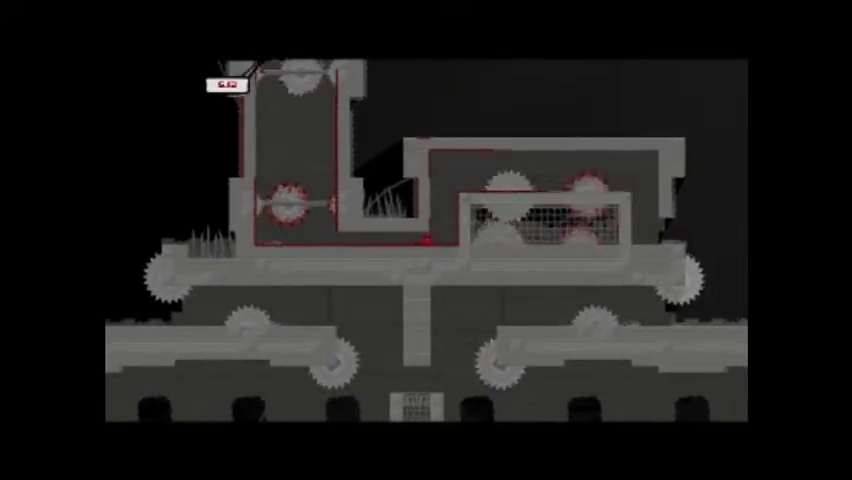
key("Right")
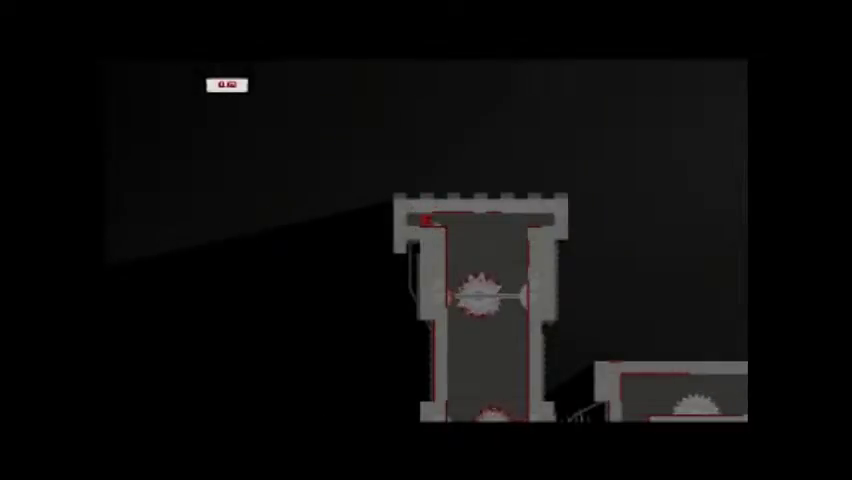
key("Right")
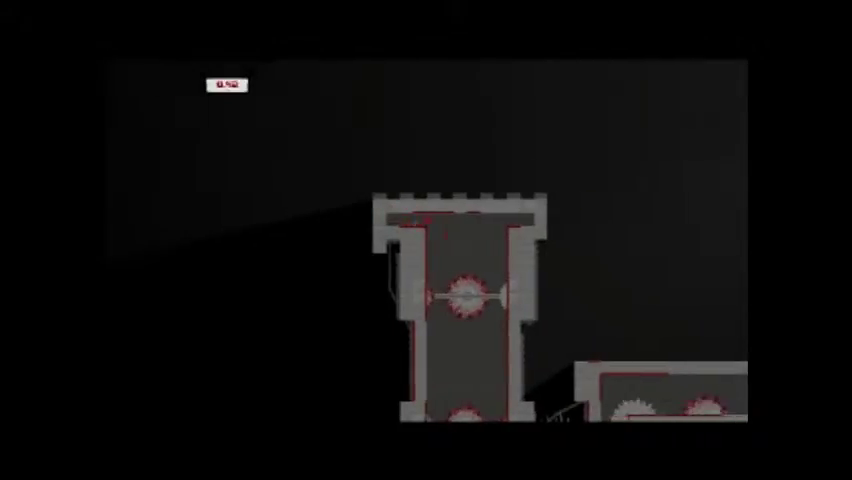
key("Down")
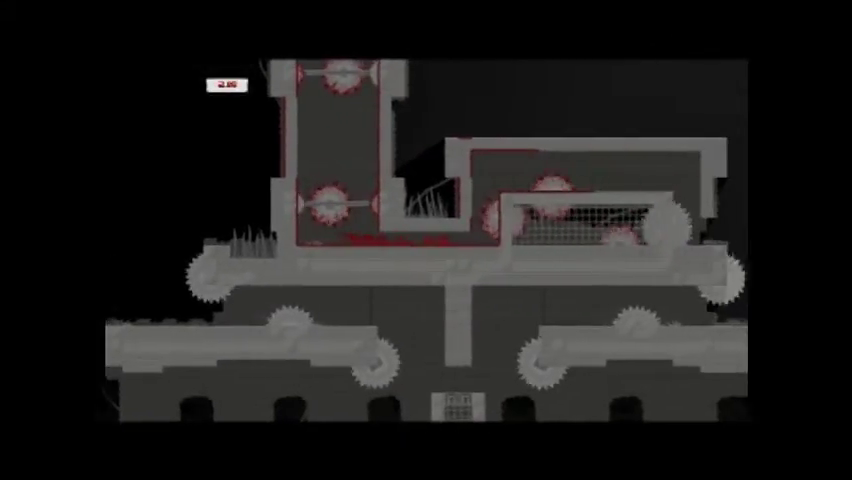
key("Right")
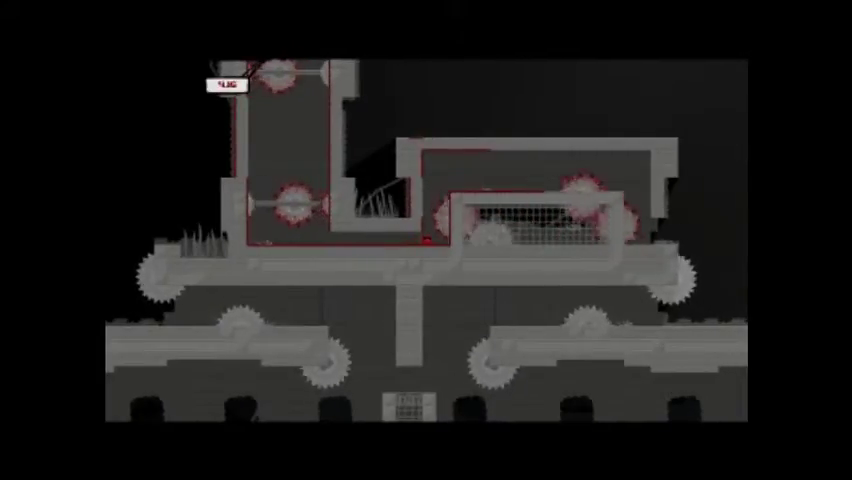
key("Right")
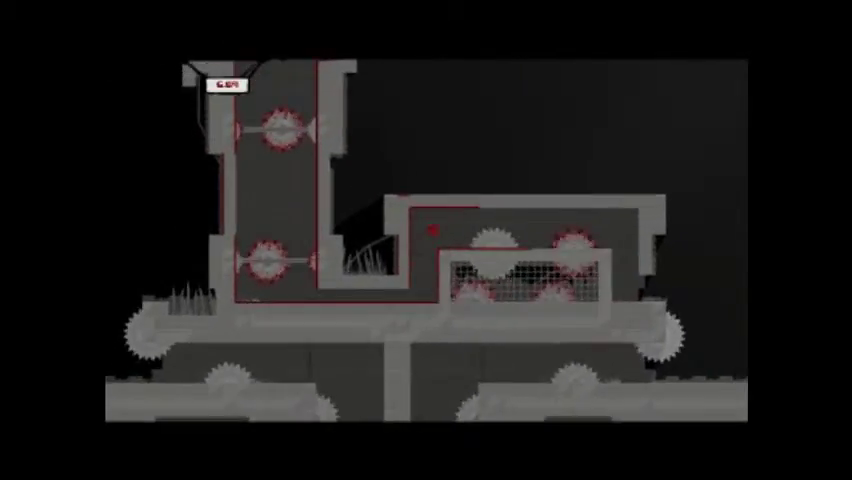
key("Right")
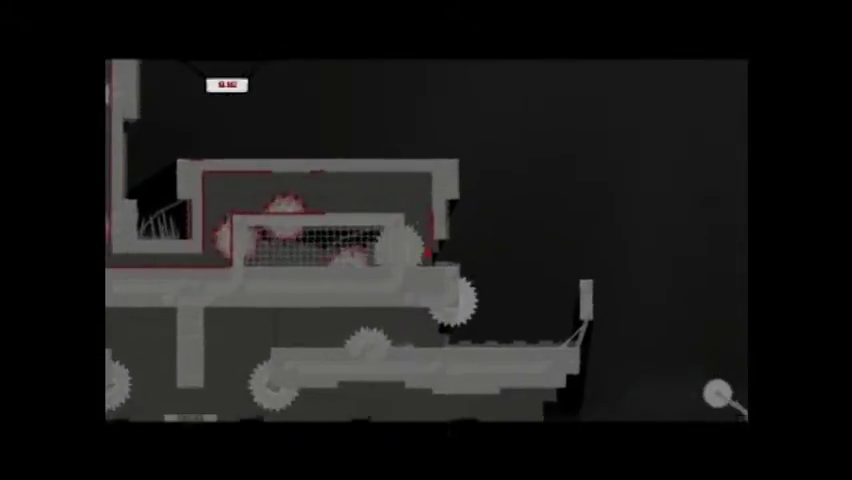
key("Right")
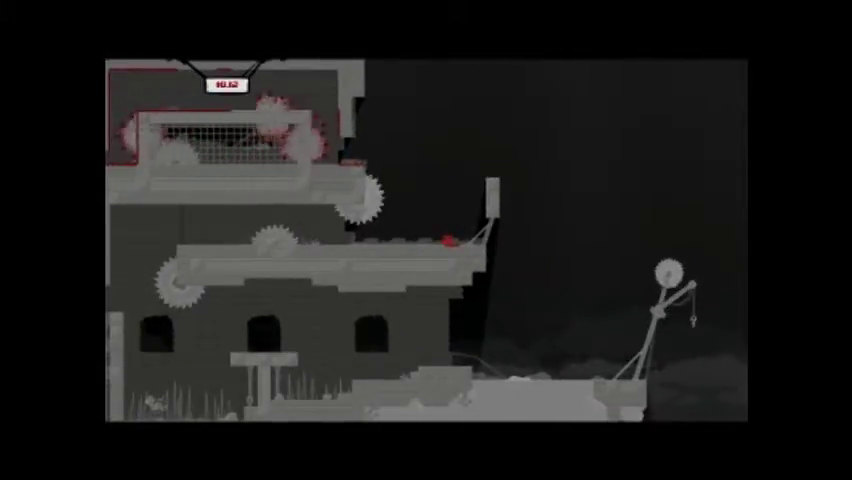
key("Right")
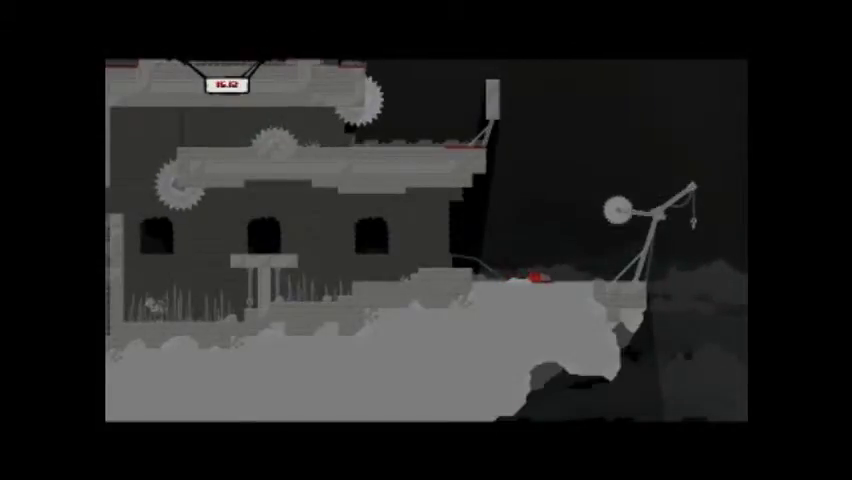
key("Right")
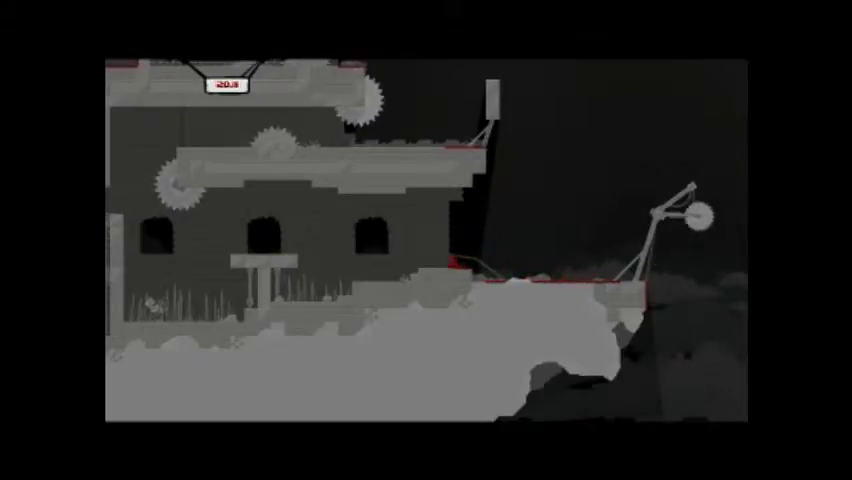
key("Left")
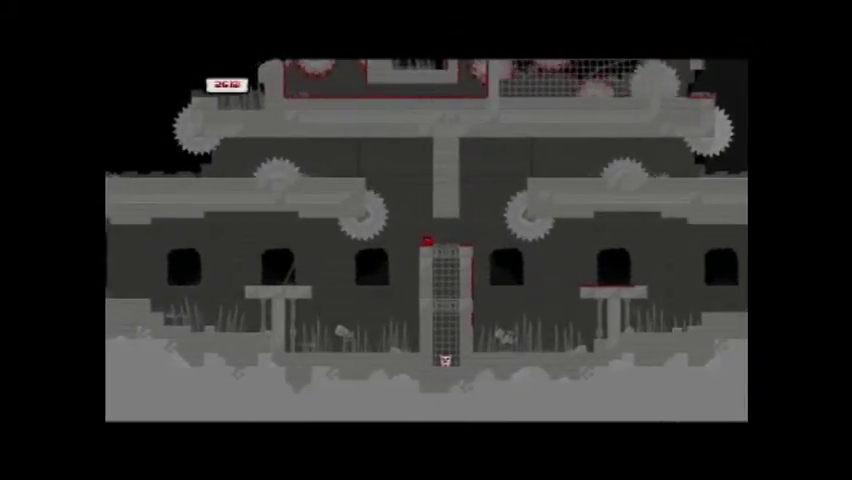
key("space")
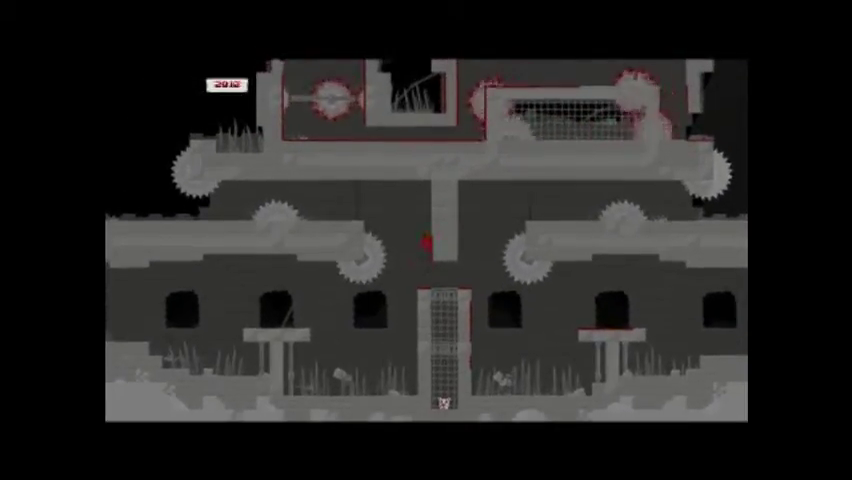
key("Left")
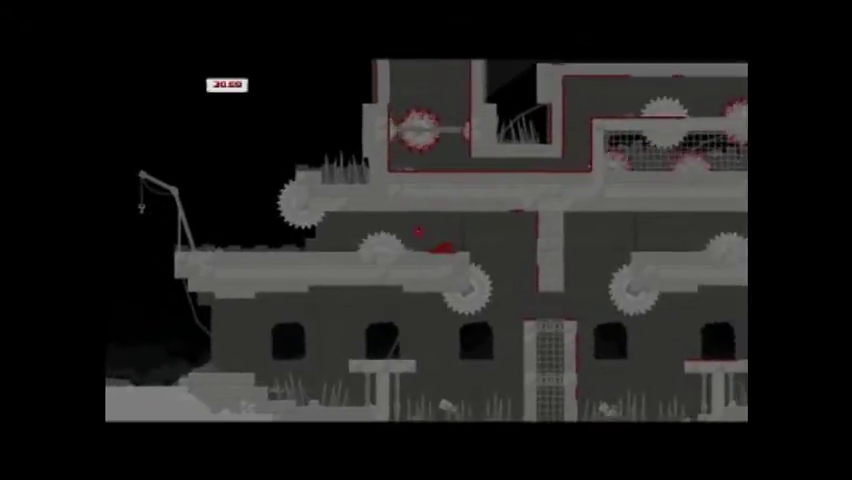
key("Left")
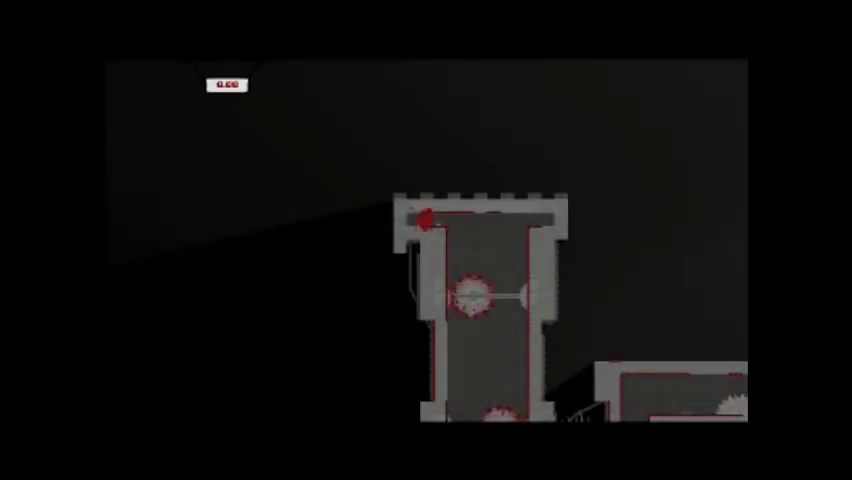
key("Down")
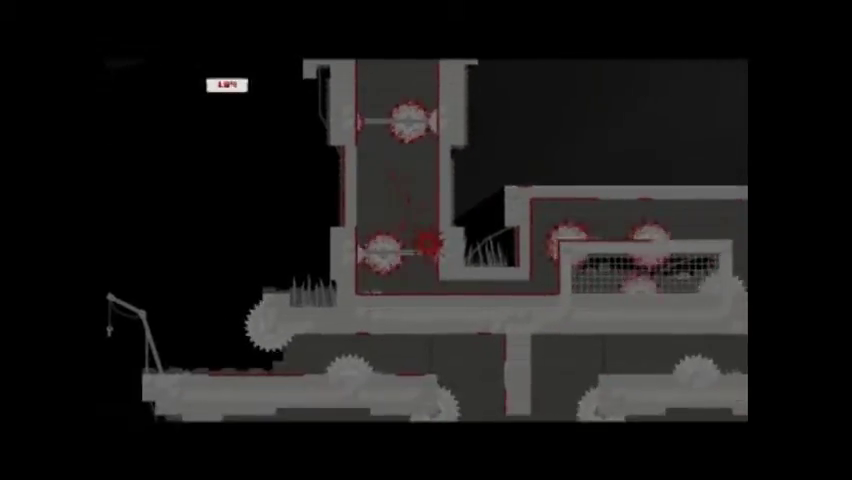
key("Down")
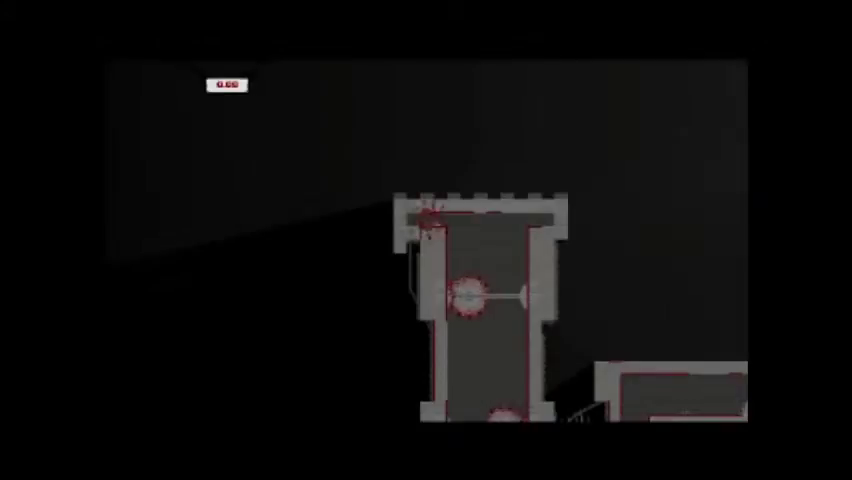
key("Right")
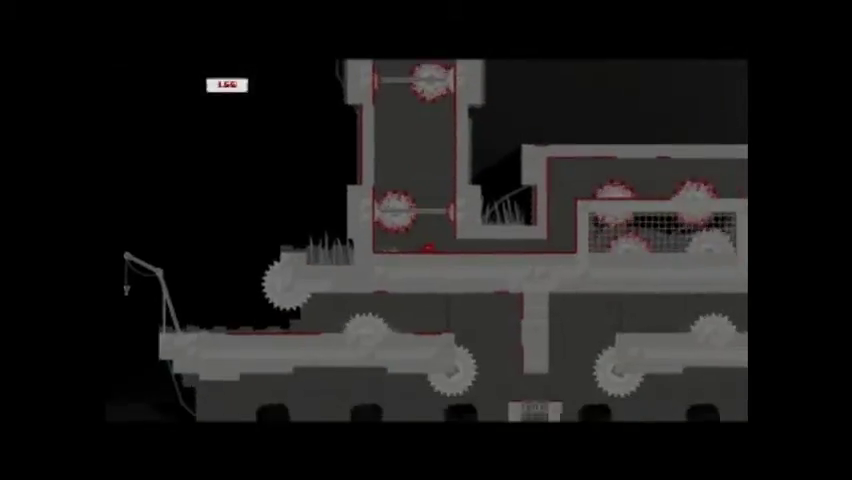
key("Right")
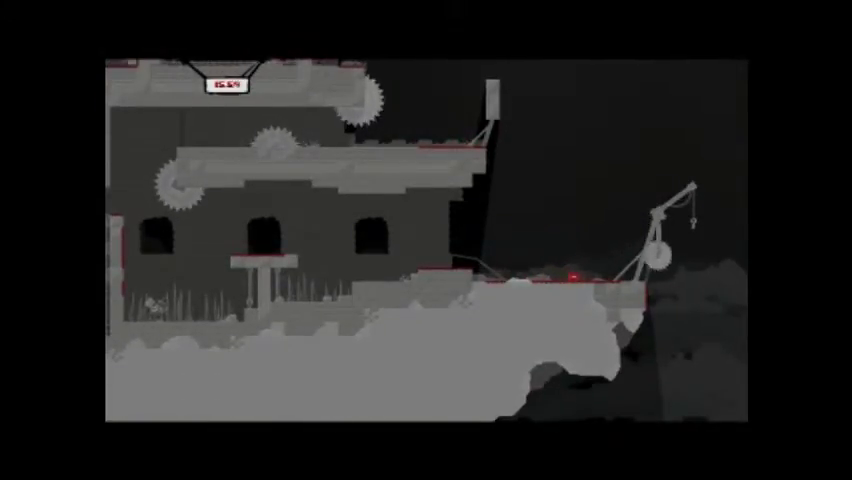
key("Right")
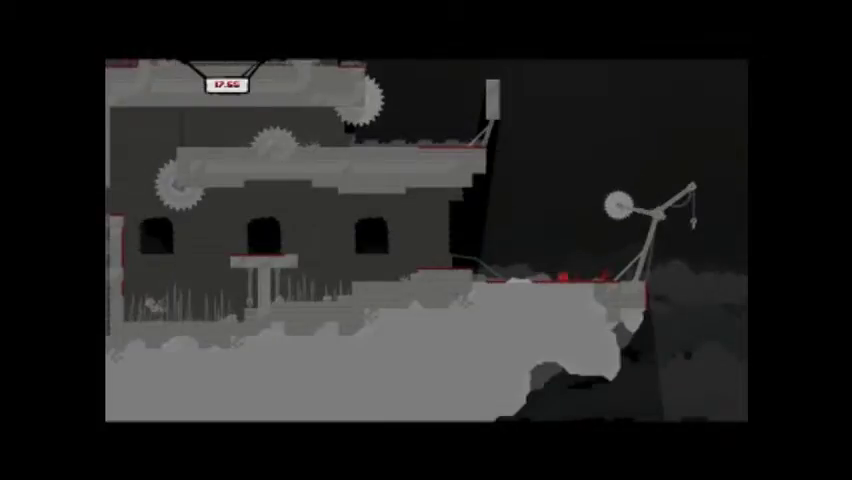
key("Left")
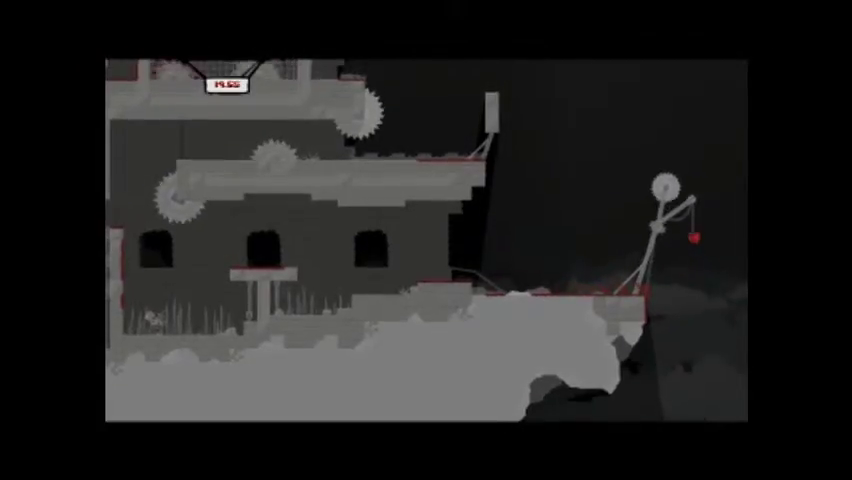
key("Left")
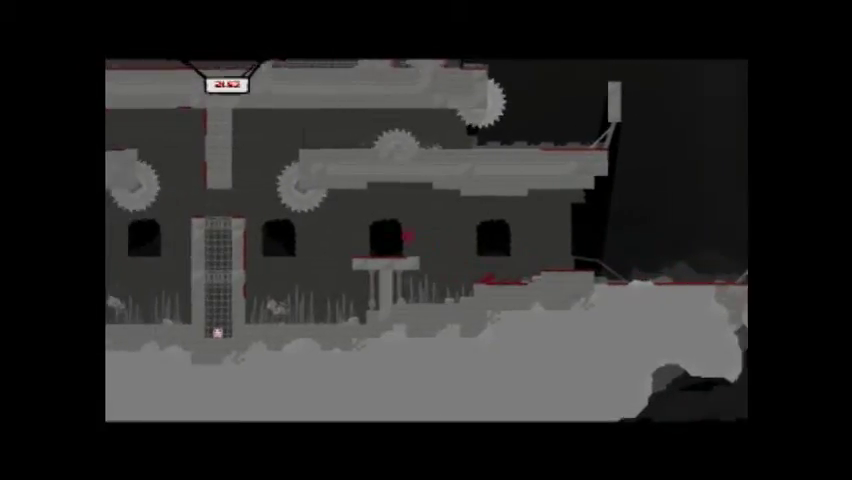
key("Right")
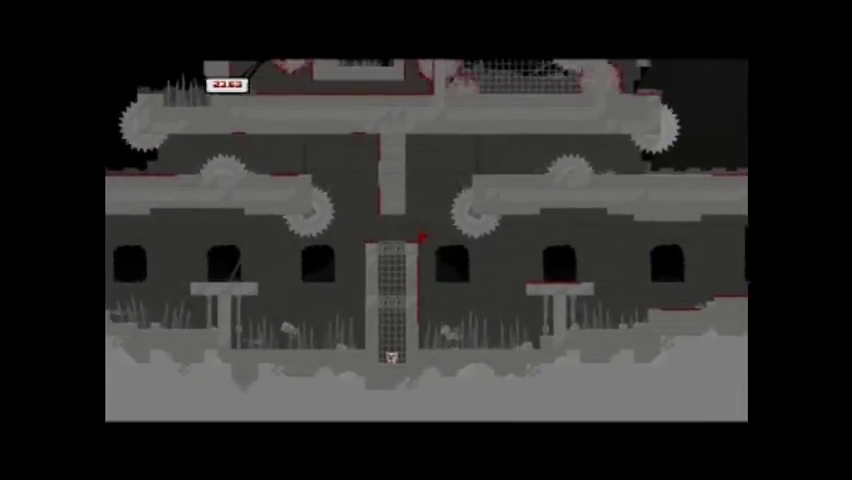
key("Up")
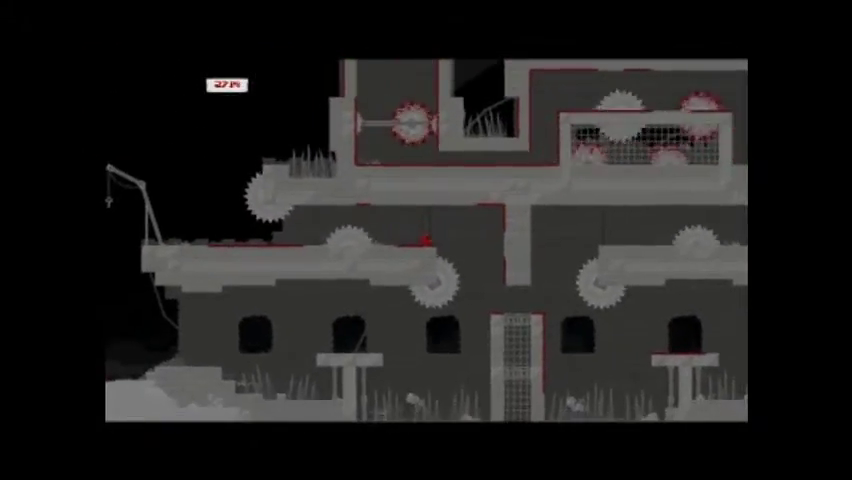
key("Left")
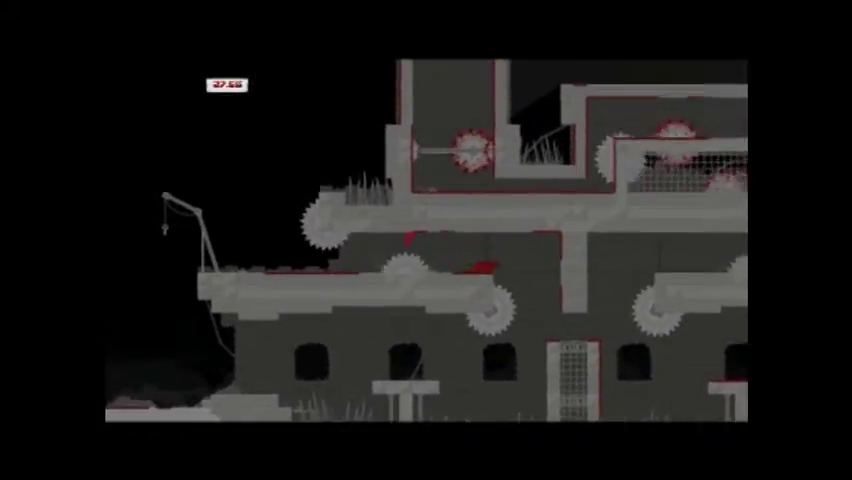
key("Left")
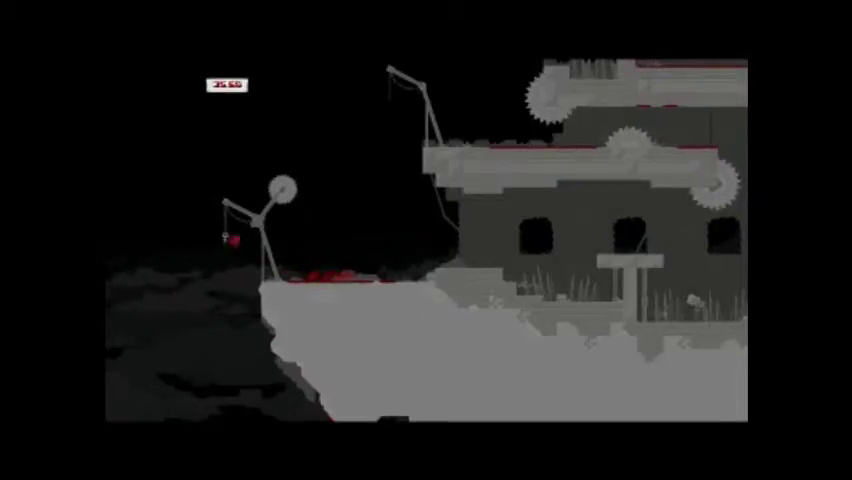
key("Right")
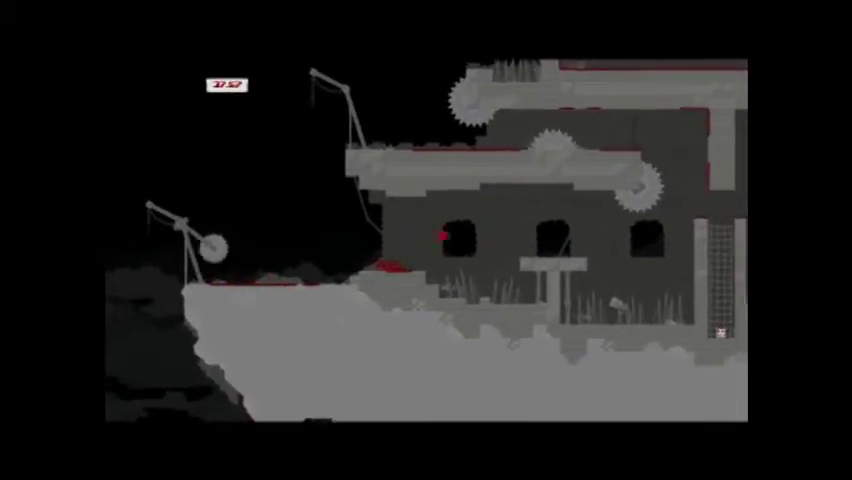
key("Right")
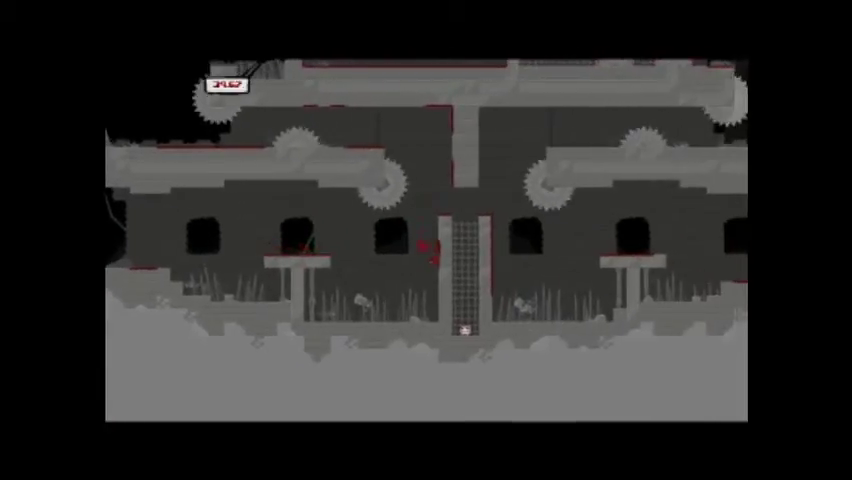
key("Down")
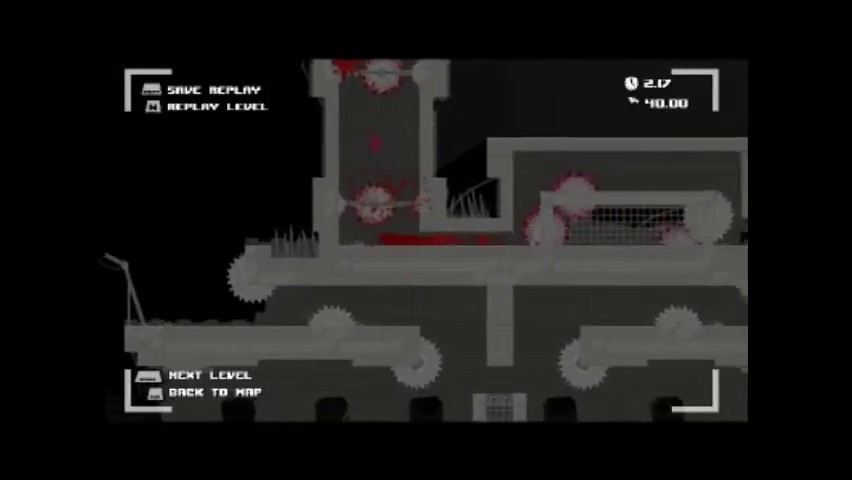
key("Return")
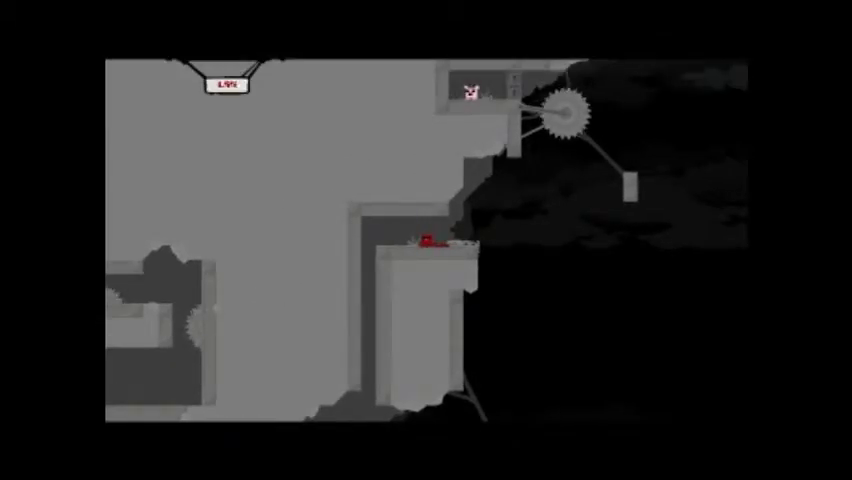
key("Left")
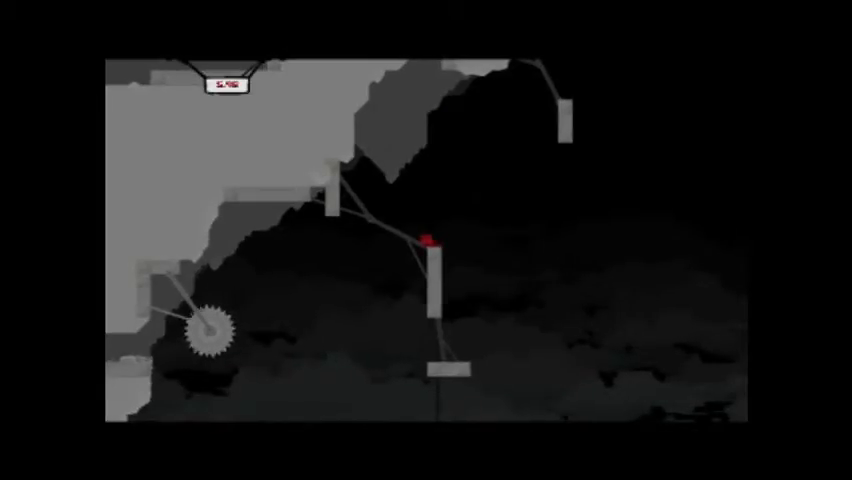
key("space")
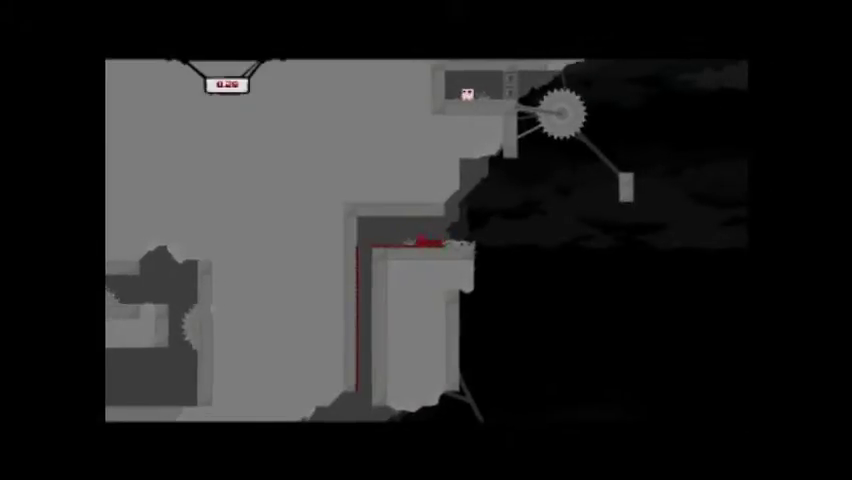
key("Left")
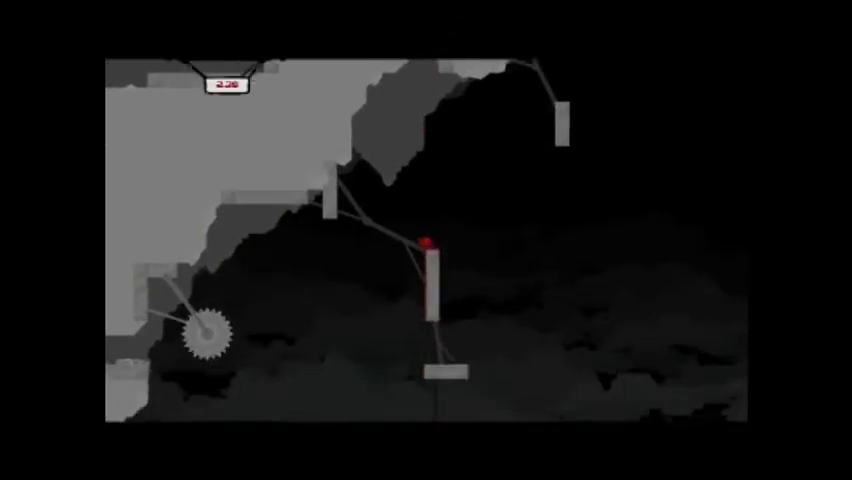
key("space")
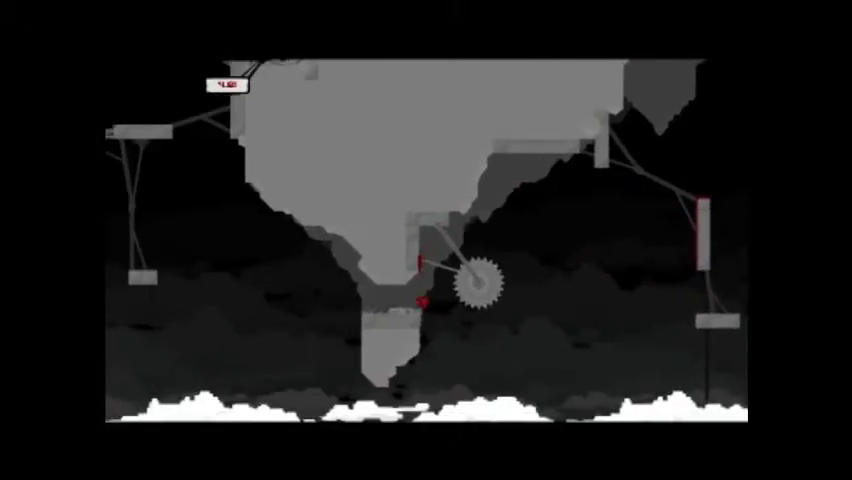
key("Left")
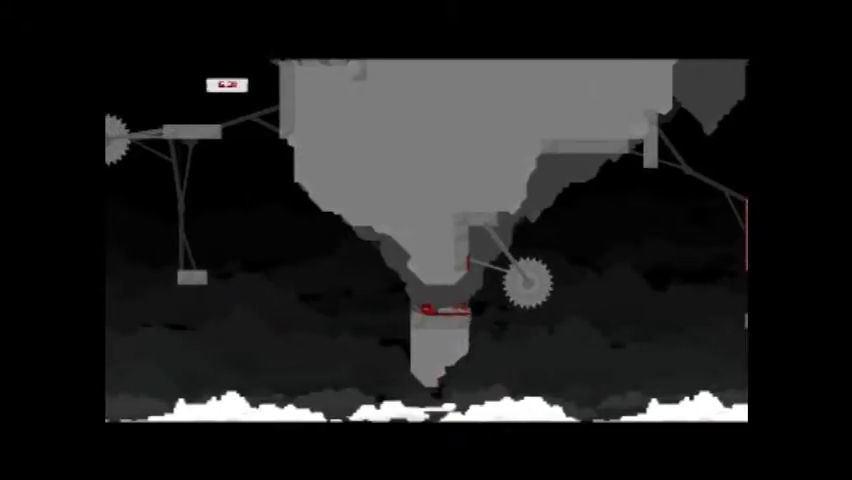
key("Left")
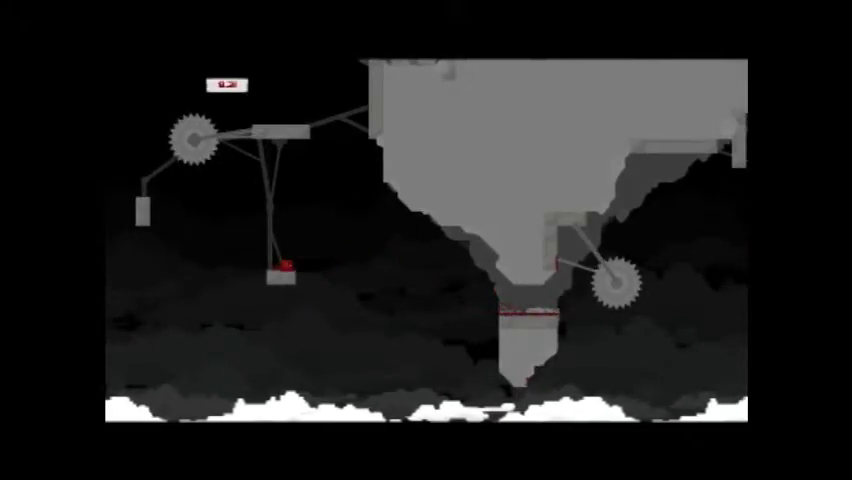
key("Left")
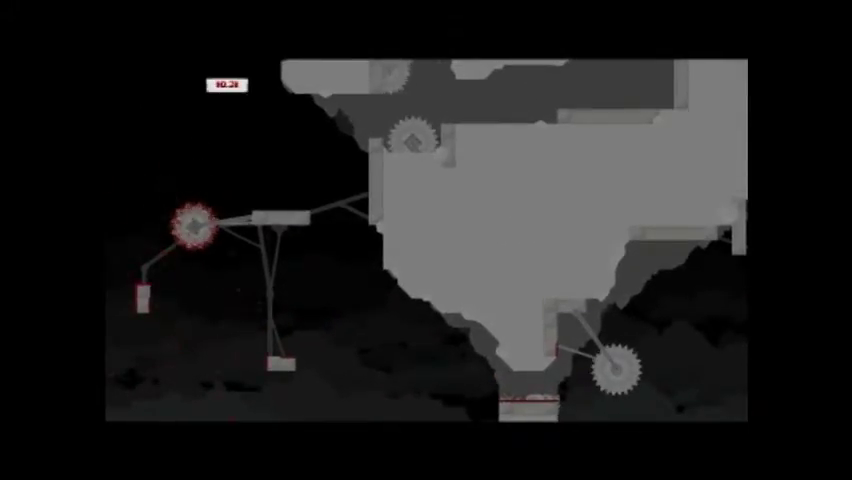
key("Right")
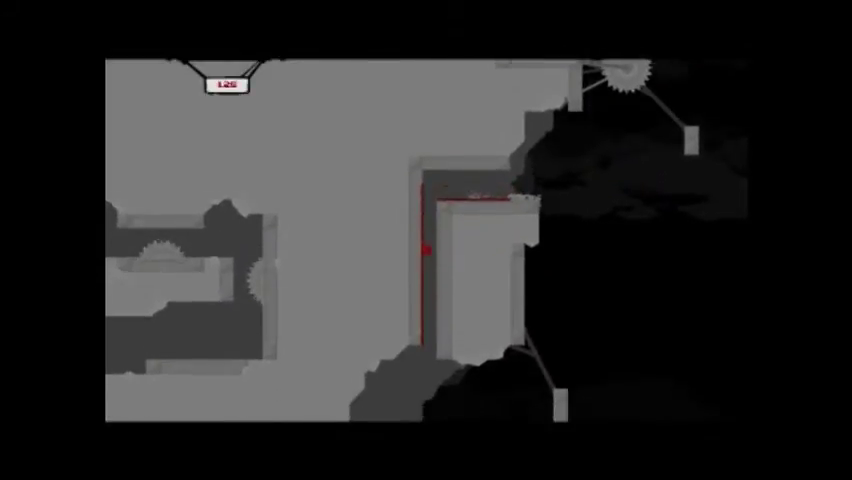
key("space")
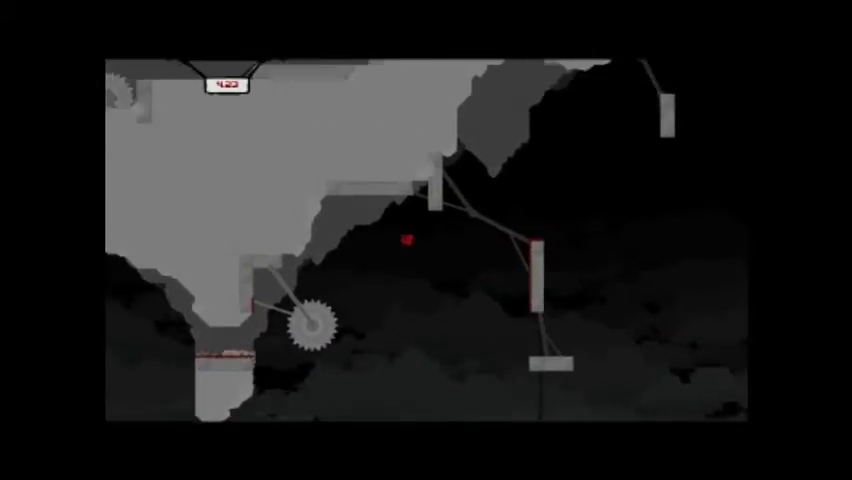
key("Left")
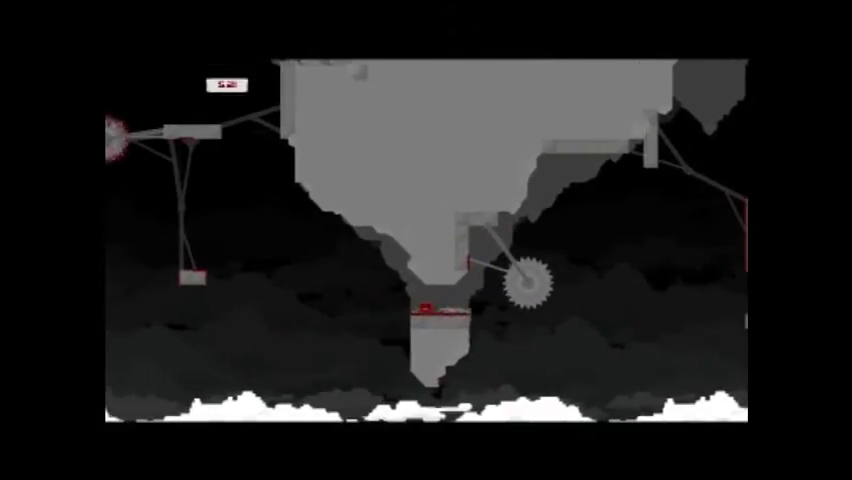
key("Left")
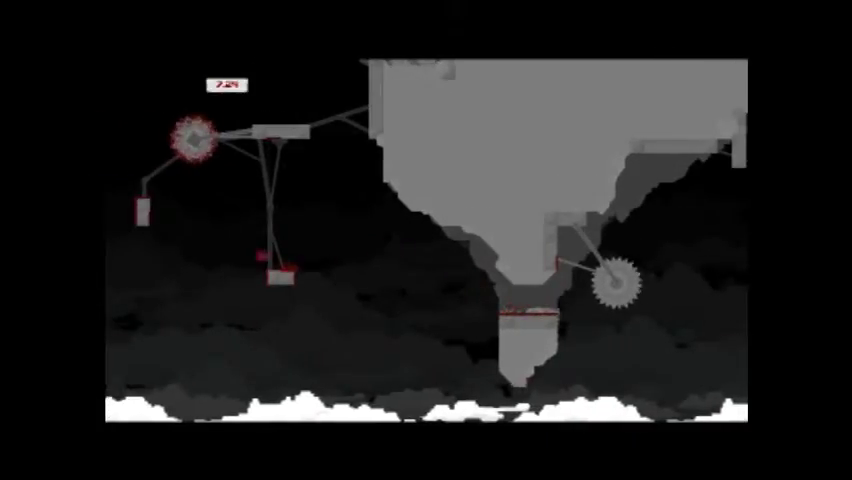
key("Left")
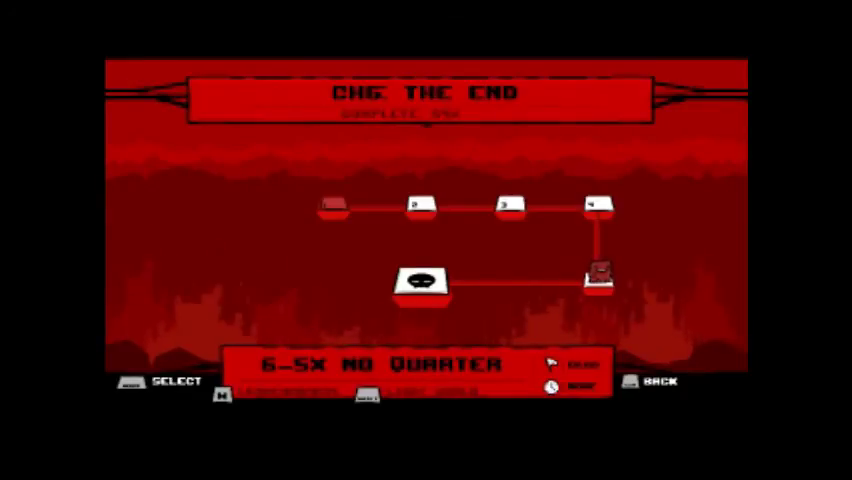
key("Left")
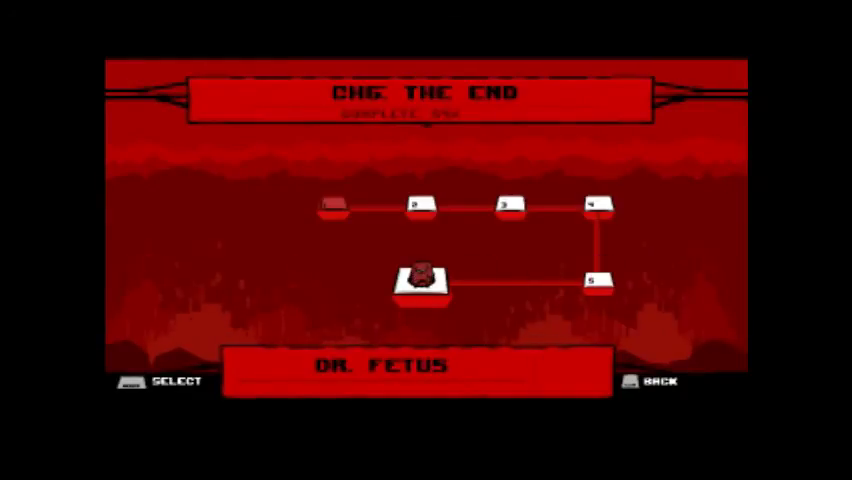